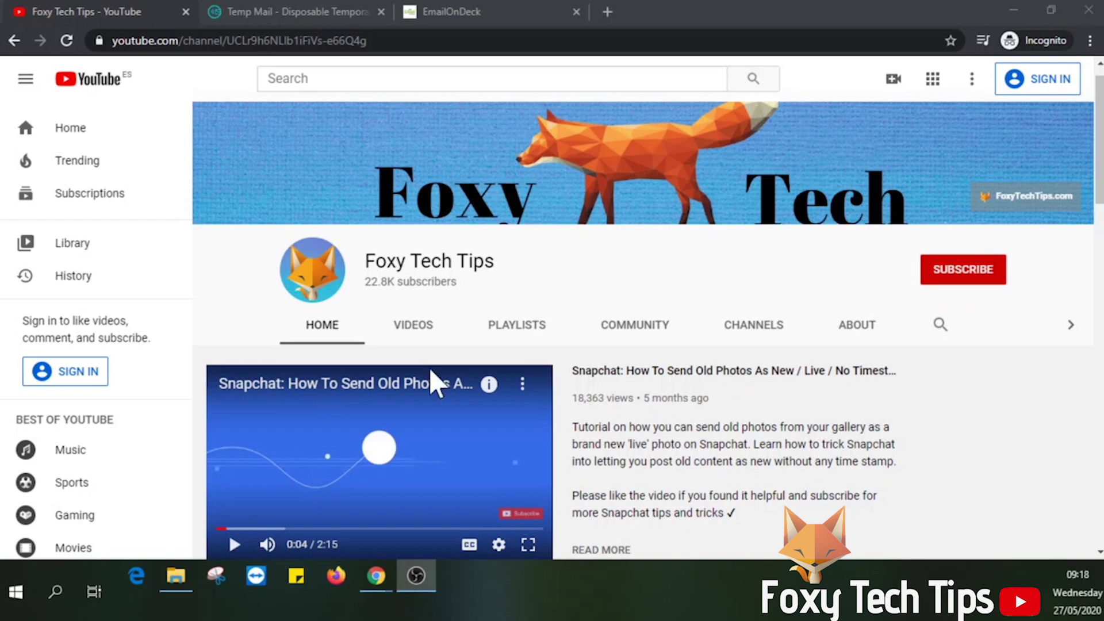
Go to epicgames.com and open the account's General Settings from the account-name menu.
{"action": "left_click", "coordinate": [825, 289]}
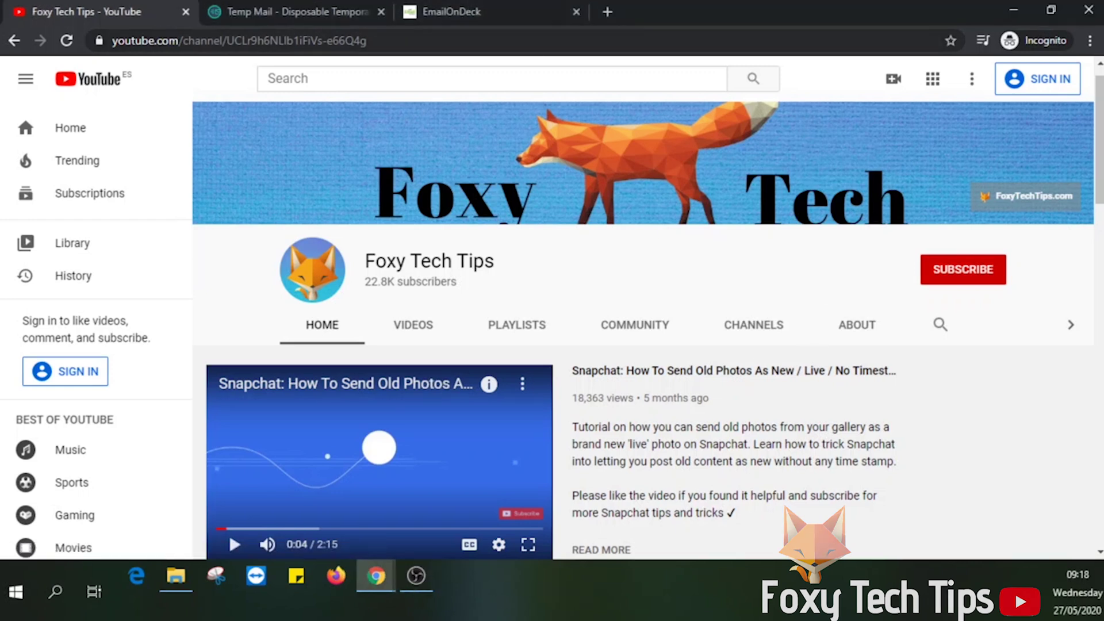
{"action": "left_click", "coordinate": [239, 40]}
{"action": "type", "text": "epi"}
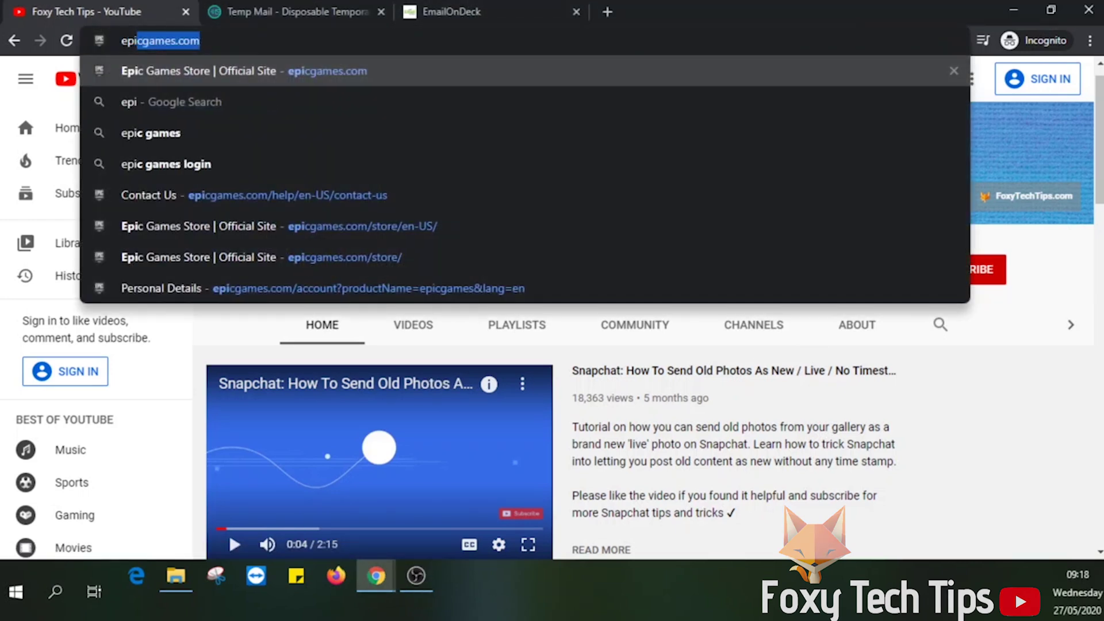
{"action": "key", "text": "Return"}
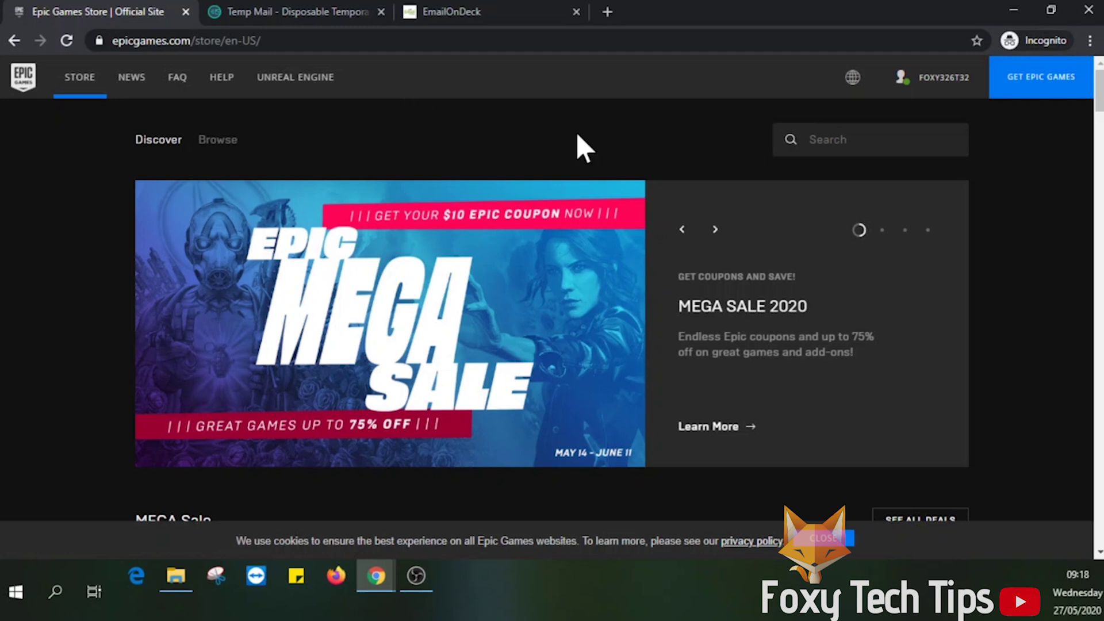
{"action": "mouse_move", "coordinate": [931, 94]}
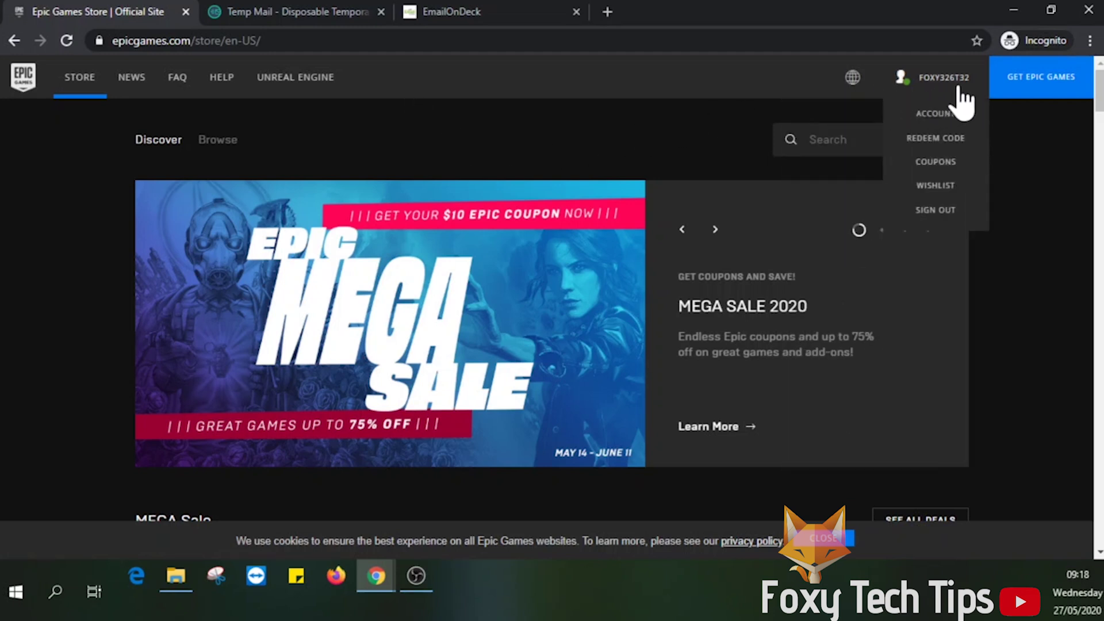
{"action": "left_click", "coordinate": [937, 115]}
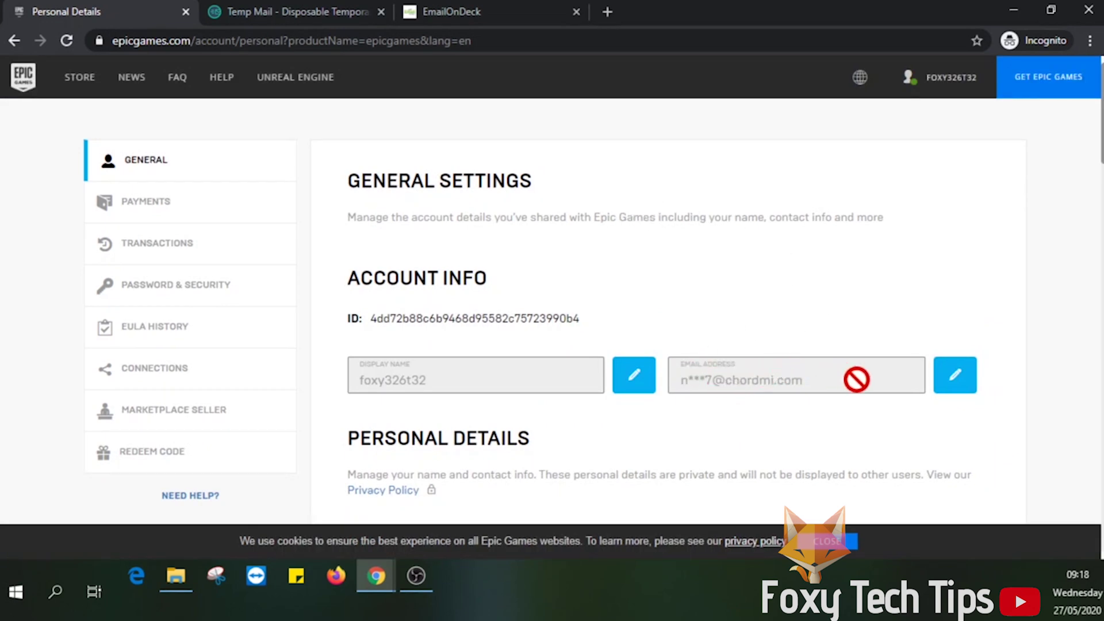
Enter the copied EmailOnDeck temporary address as the new account email and confirm it.
{"action": "left_click", "coordinate": [951, 379]}
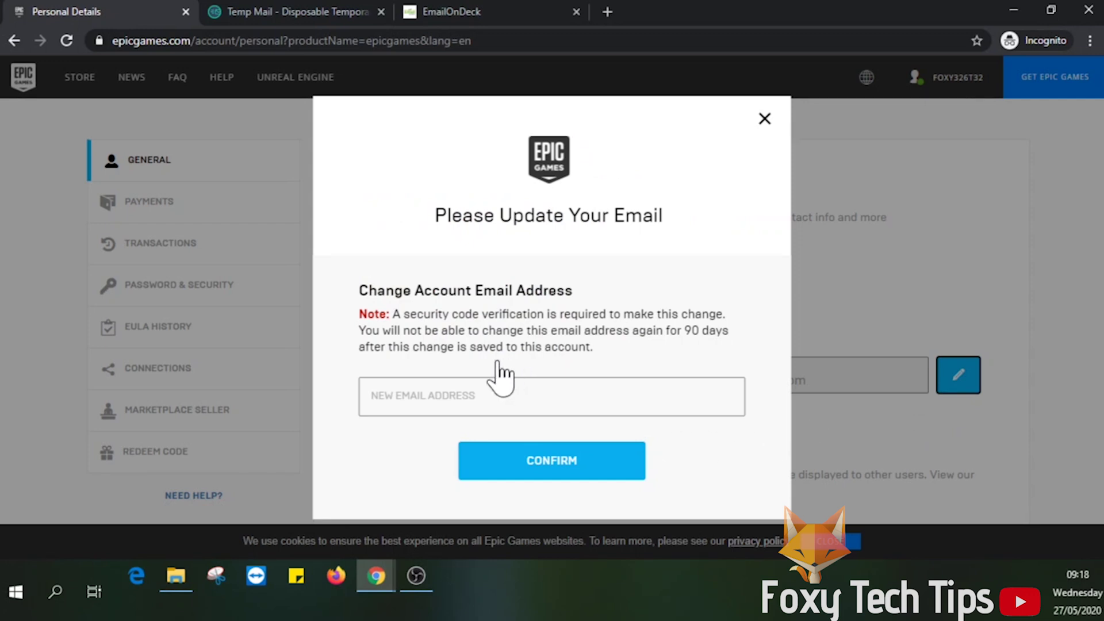
{"action": "left_click", "coordinate": [479, 9]}
{"action": "left_click", "coordinate": [562, 147]}
{"action": "key", "text": "ctrl+c"}
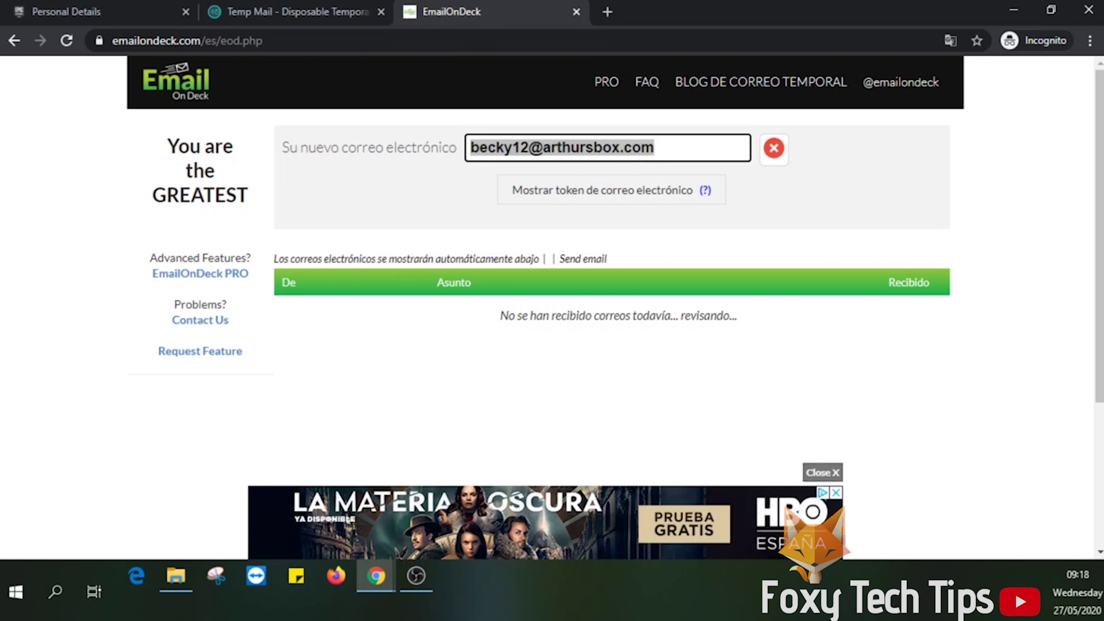
{"action": "left_click", "coordinate": [339, 11]}
{"action": "left_click", "coordinate": [104, 11]}
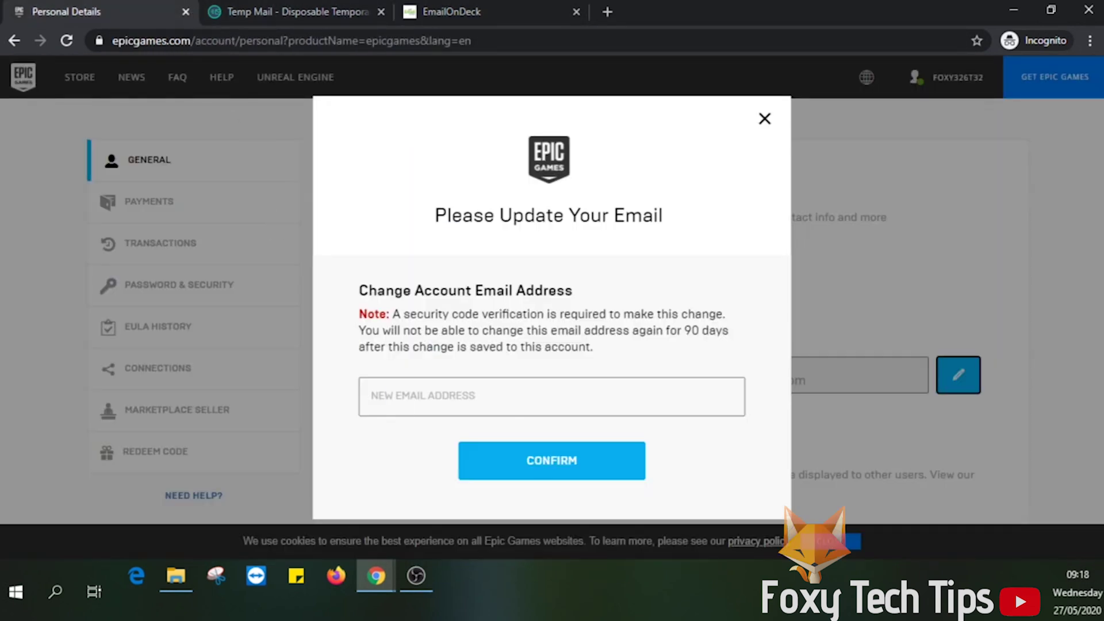
{"action": "left_click", "coordinate": [524, 399]}
{"action": "key", "text": "ctrl+v"}
{"action": "left_click", "coordinate": [520, 466]}
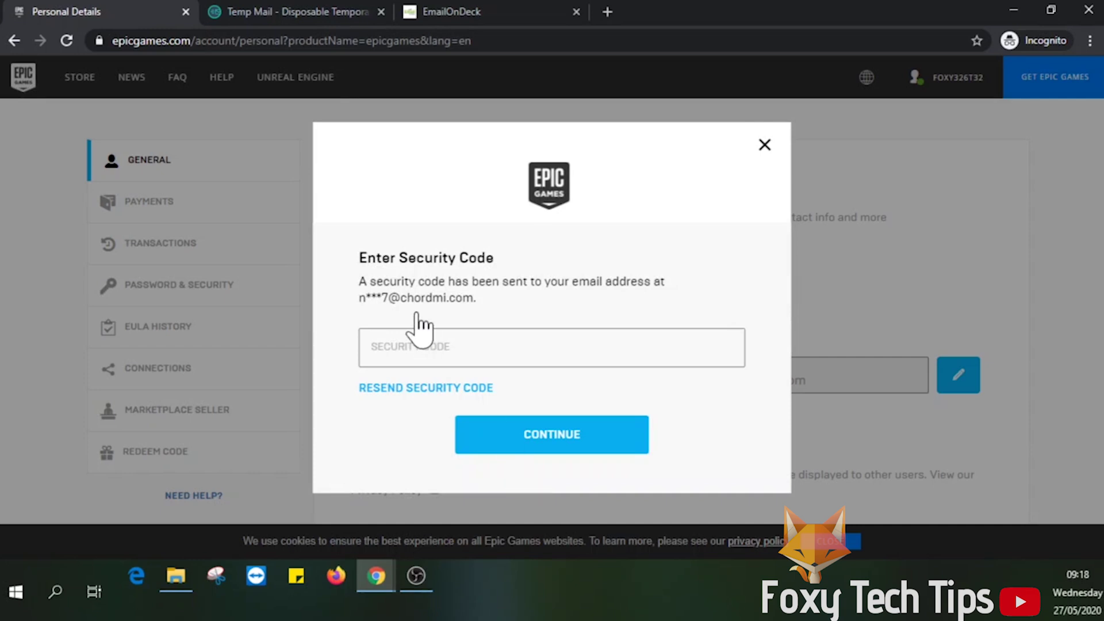
Retrieve the security code from the 'Your Security Code' email in Temp Mail.
{"action": "left_click", "coordinate": [309, 11]}
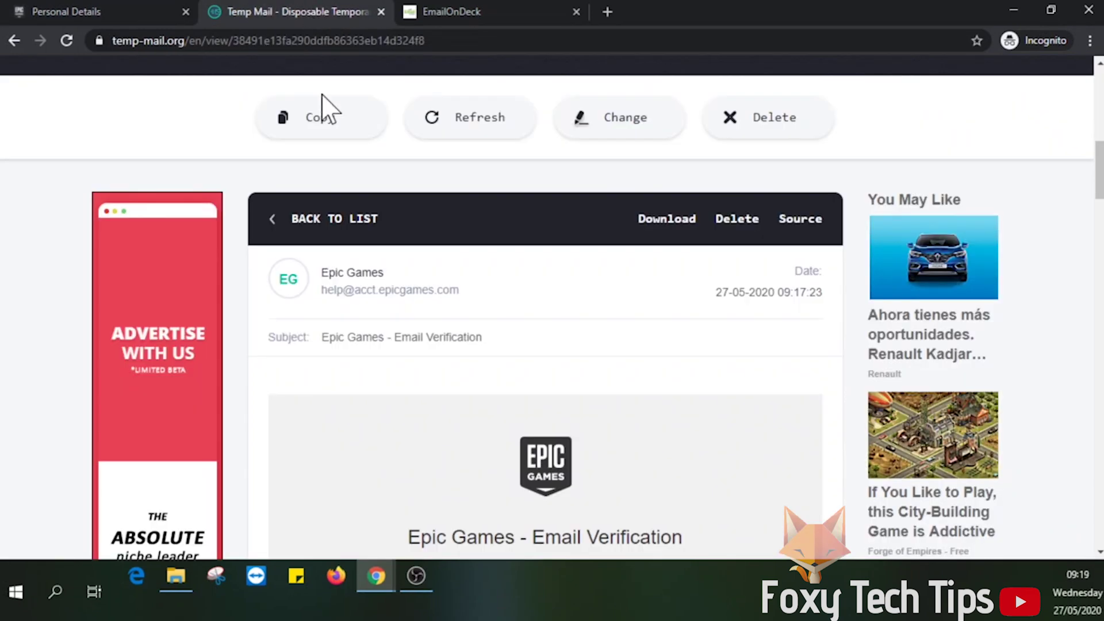
{"action": "left_click", "coordinate": [274, 220]}
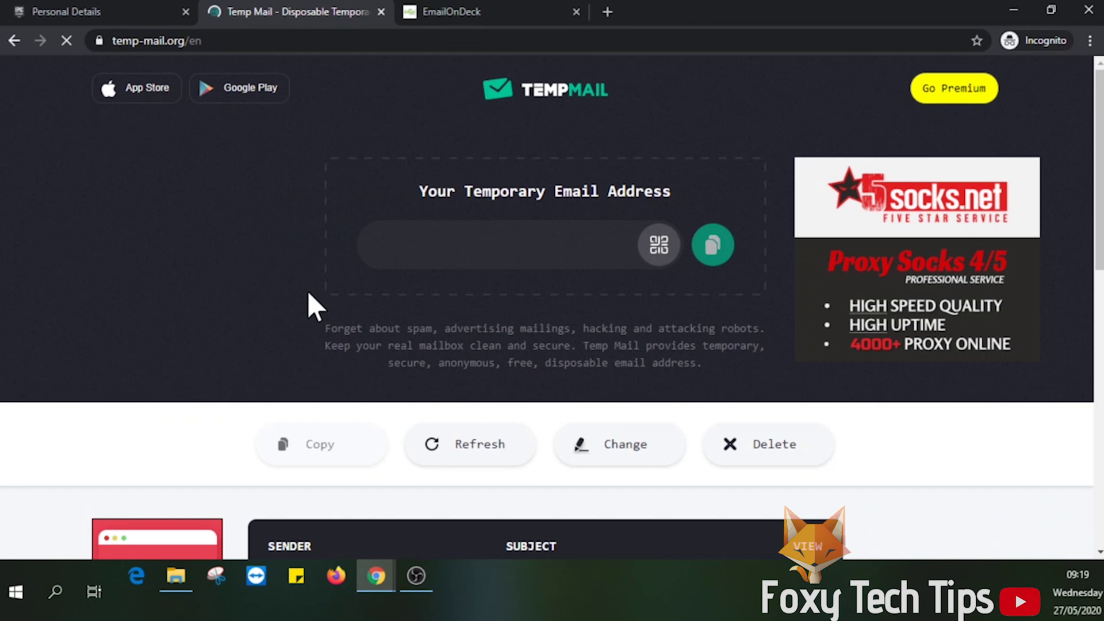
{"action": "scroll", "coordinate": [305, 322], "scroll_direction": "down", "scroll_amount": 4}
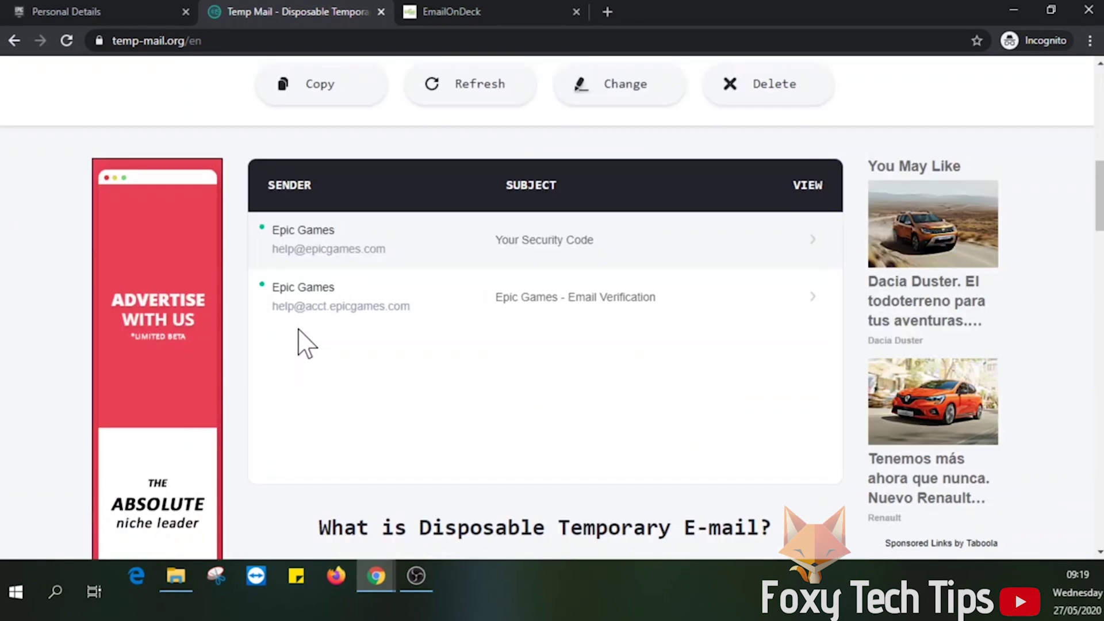
{"action": "left_click", "coordinate": [528, 249]}
{"action": "scroll", "coordinate": [376, 355], "scroll_direction": "down", "scroll_amount": 5}
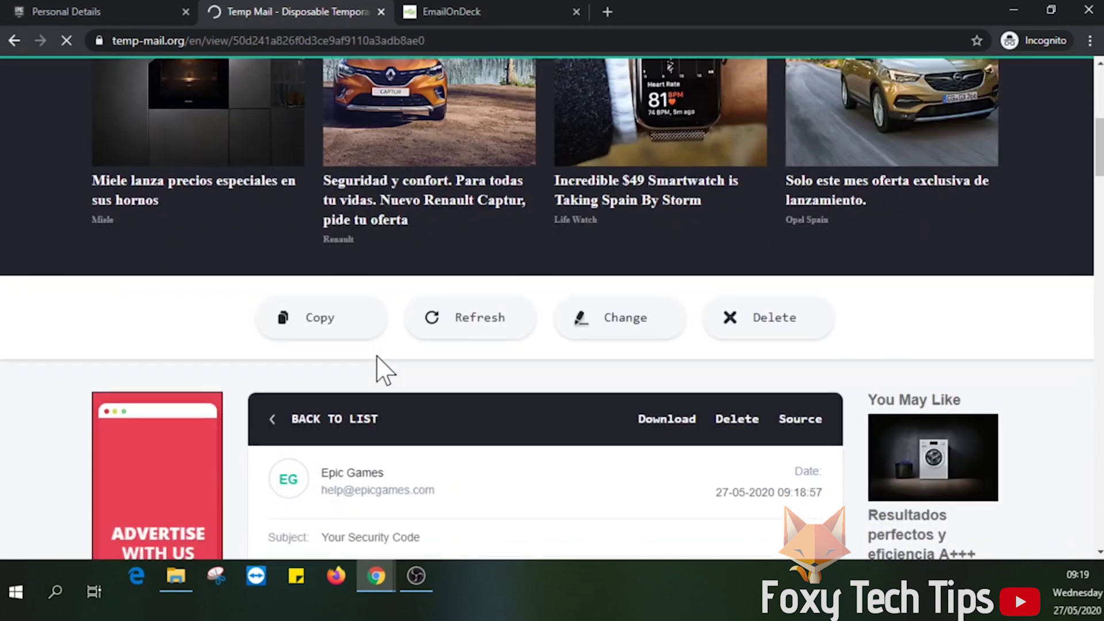
{"action": "scroll", "coordinate": [521, 365], "scroll_direction": "down", "scroll_amount": 10}
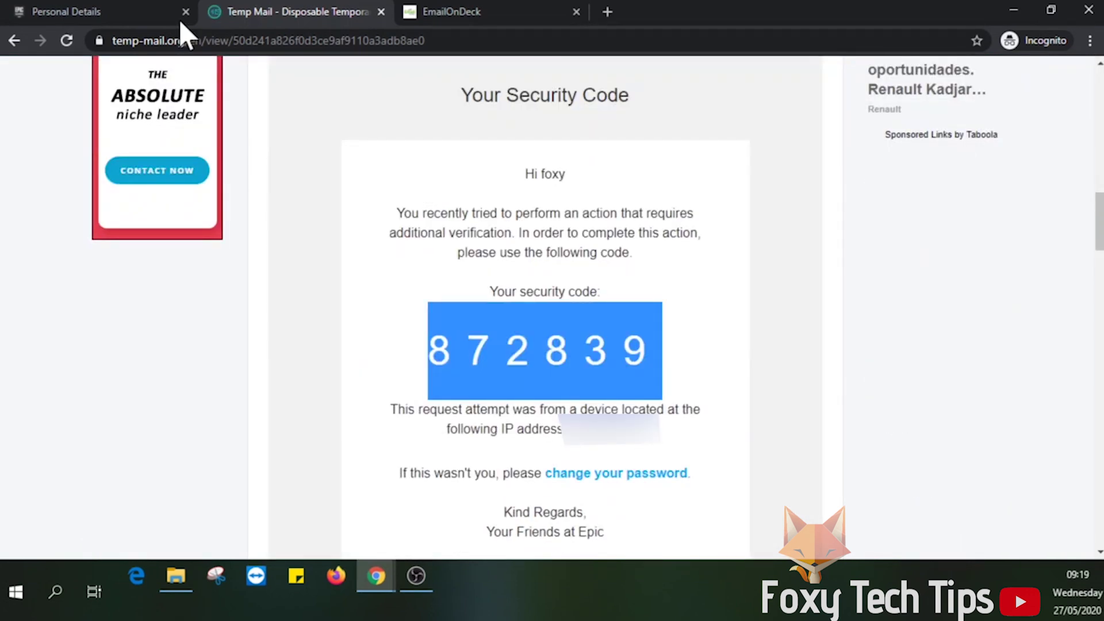
{"action": "left_click", "coordinate": [123, 12]}
Paste and submit the security code in Epic's prompt, then dismiss the verification notice.
{"action": "left_click", "coordinate": [414, 345]}
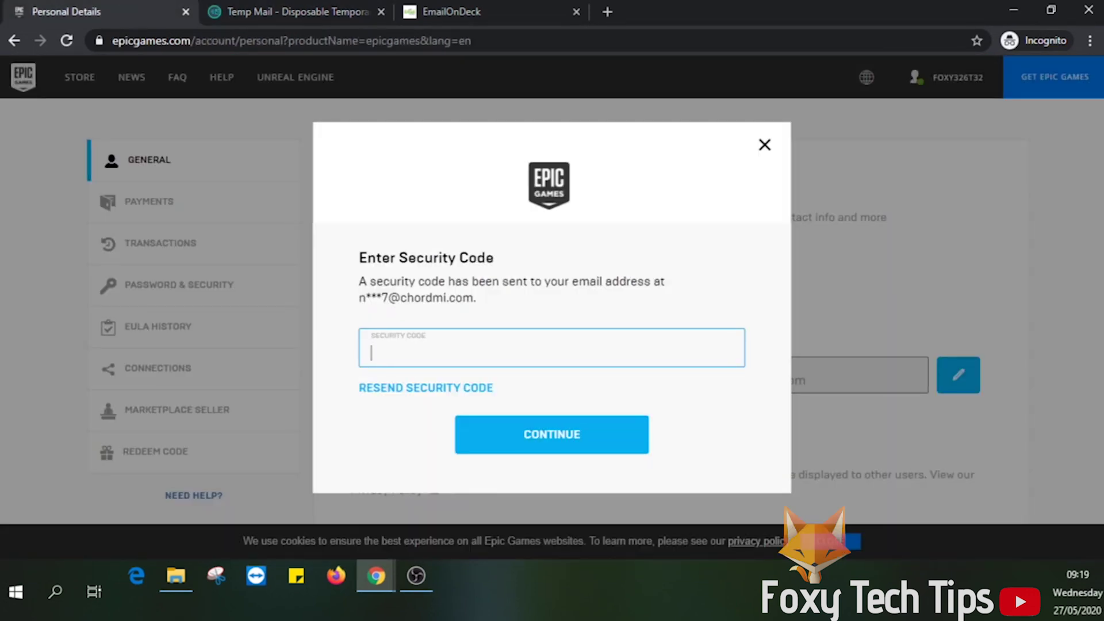
{"action": "key", "text": "ctrl+v"}
{"action": "left_click", "coordinate": [493, 448]}
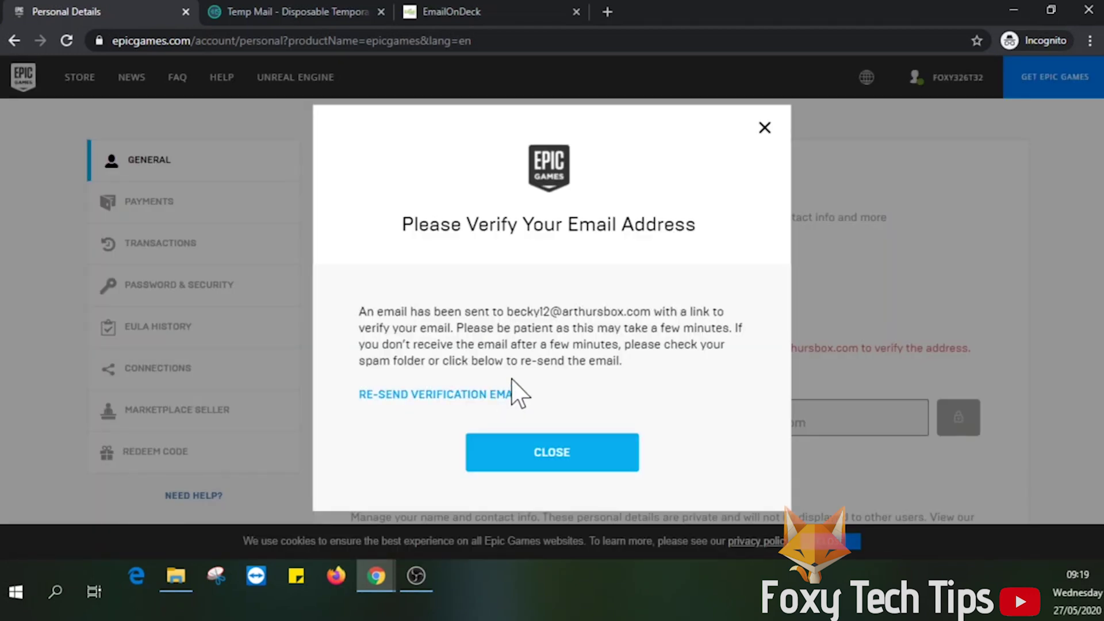
{"action": "left_click", "coordinate": [543, 451]}
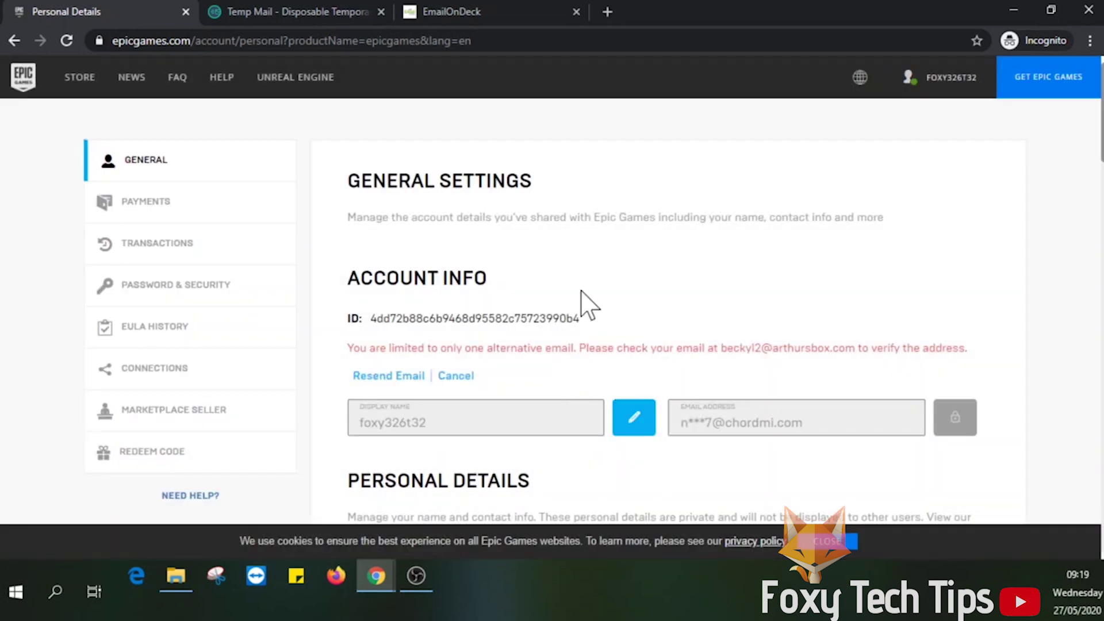
Open Epic's 'Please Confirm Your Email Address' message in the EmailOnDeck inbox.
{"action": "left_click", "coordinate": [471, 5]}
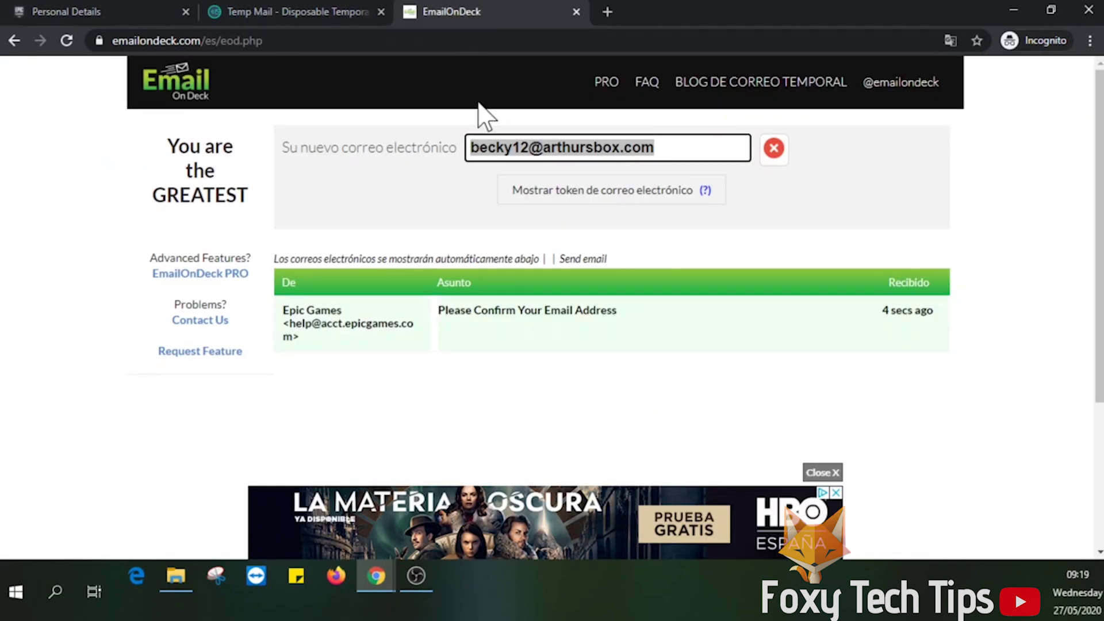
{"action": "left_click", "coordinate": [509, 313]}
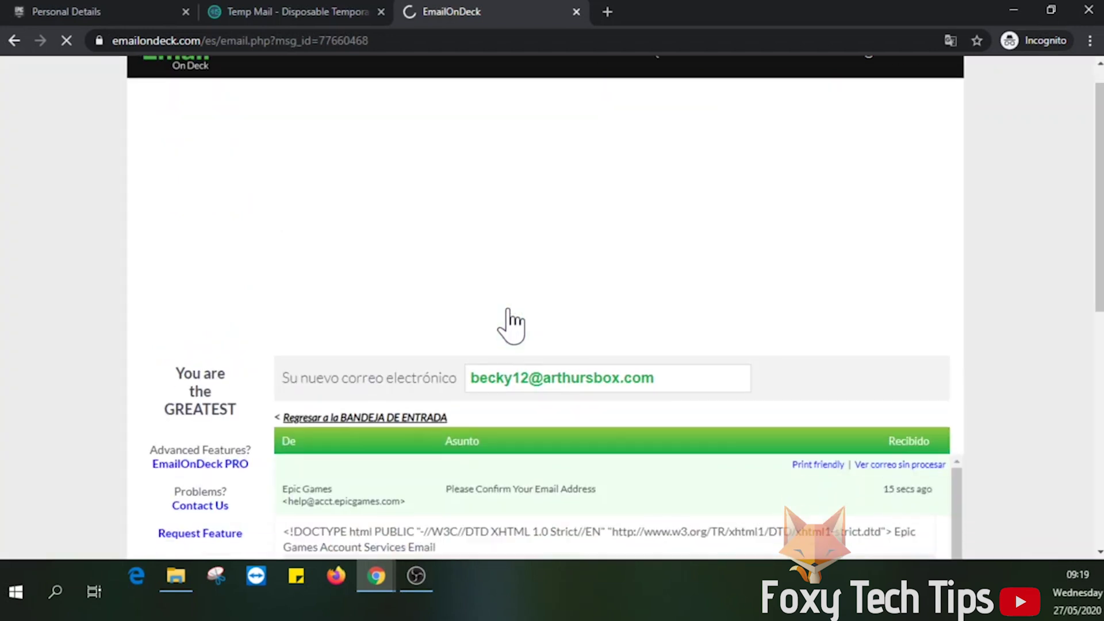
{"action": "scroll", "coordinate": [511, 325], "scroll_direction": "down", "scroll_amount": 7}
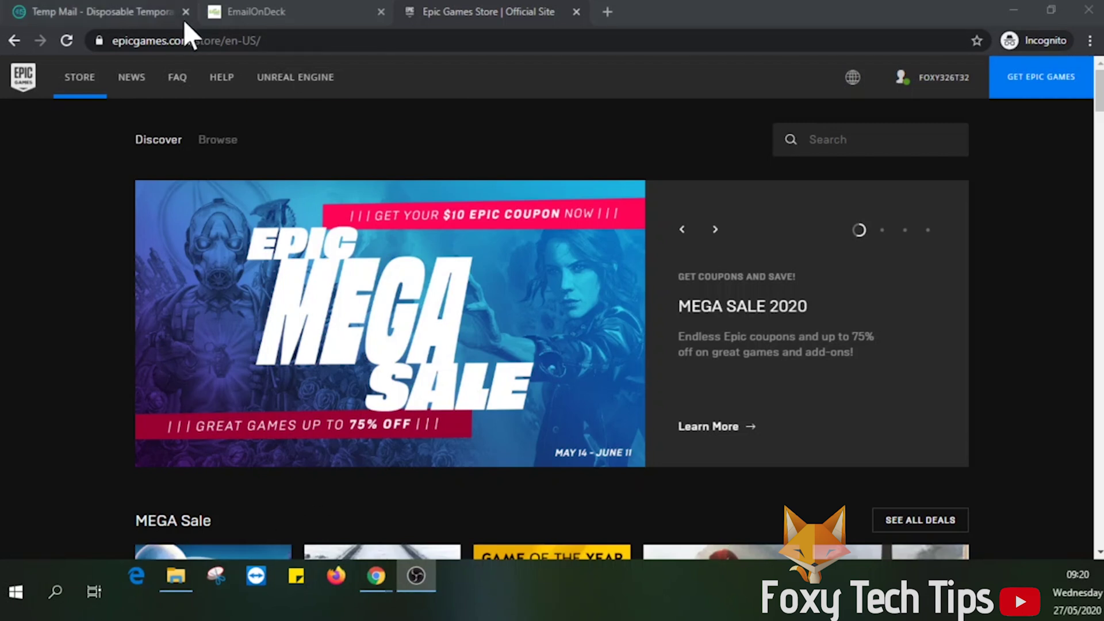
Reload the Epic Games Store page and go to the Help Center.
{"action": "left_click", "coordinate": [161, 41]}
{"action": "key", "text": "Return"}
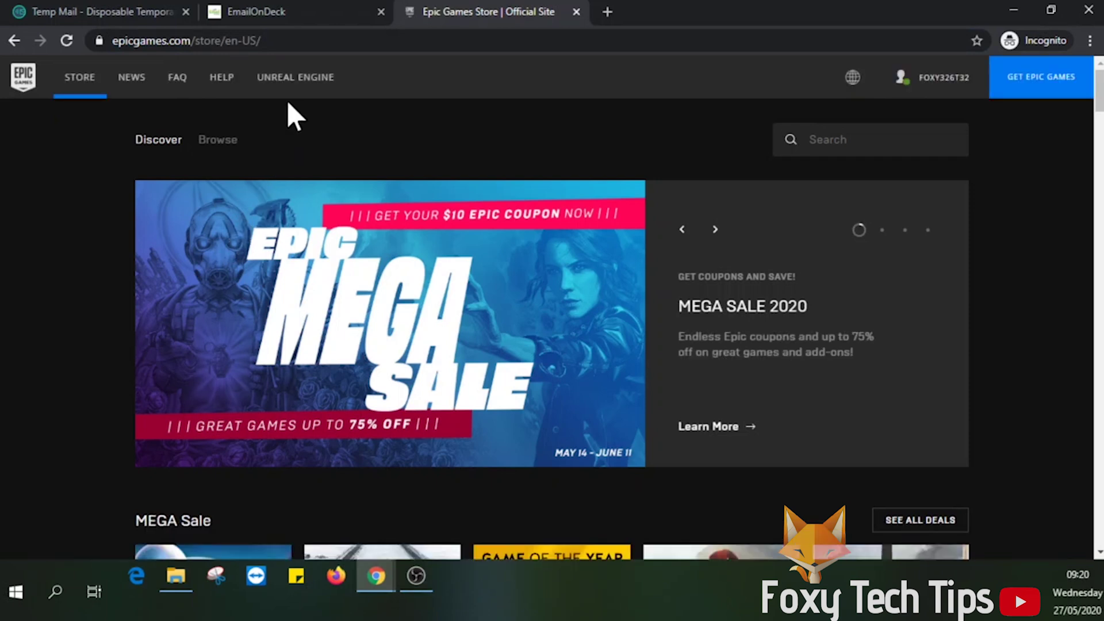
{"action": "left_click", "coordinate": [223, 78]}
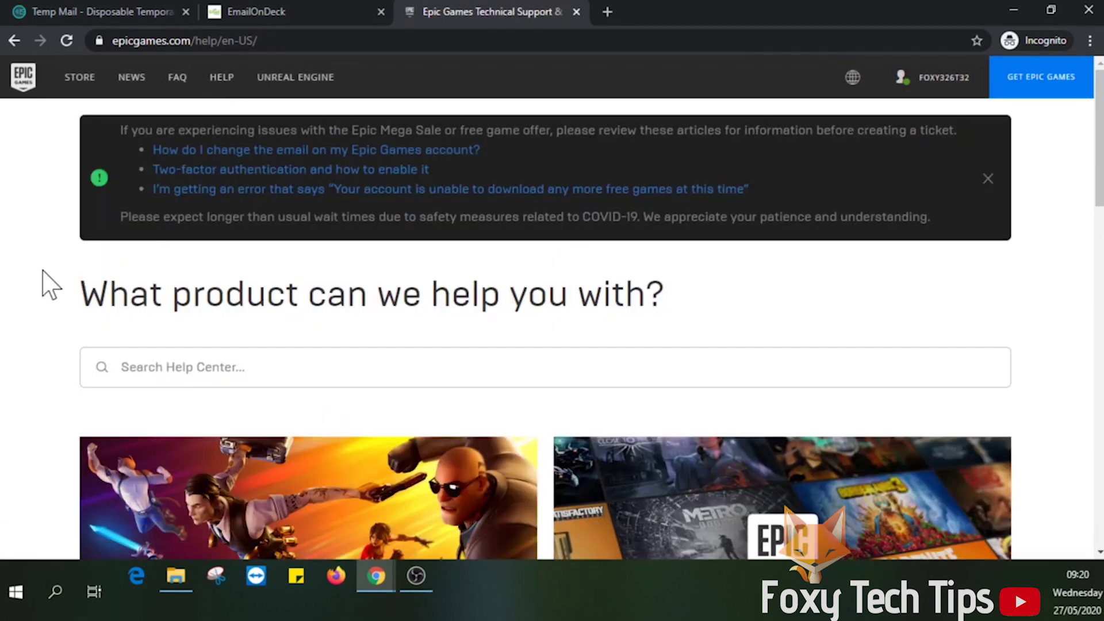
Search the Help Center for 'email' and read the 'I can't change the email' article.
{"action": "left_click", "coordinate": [230, 367]}
{"action": "type", "text": "email"}
{"action": "key", "text": "Return"}
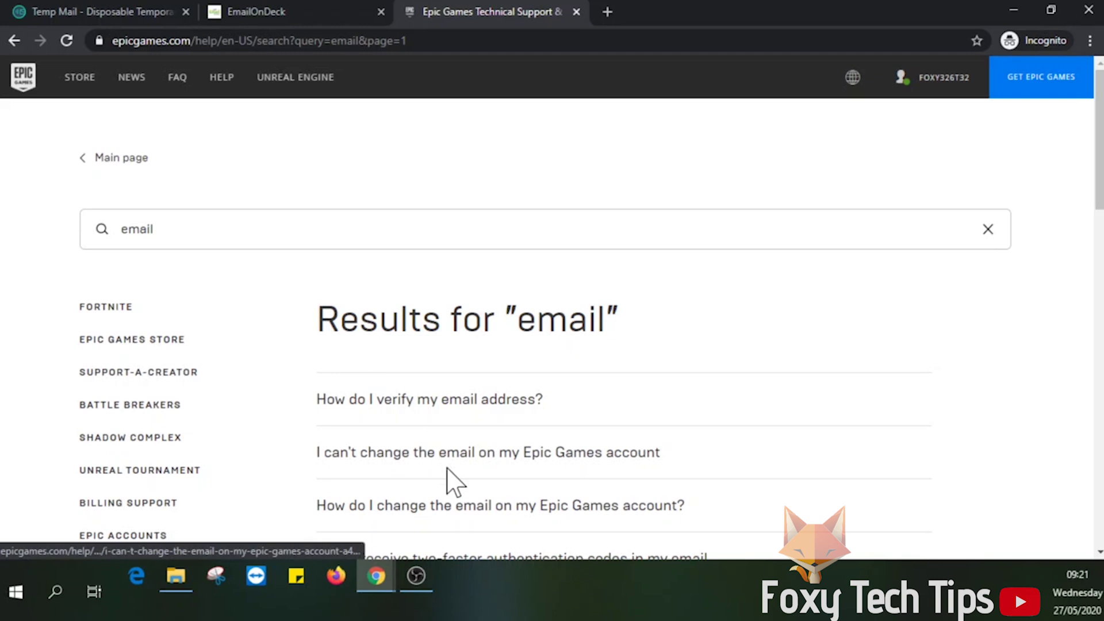
{"action": "left_click", "coordinate": [598, 453]}
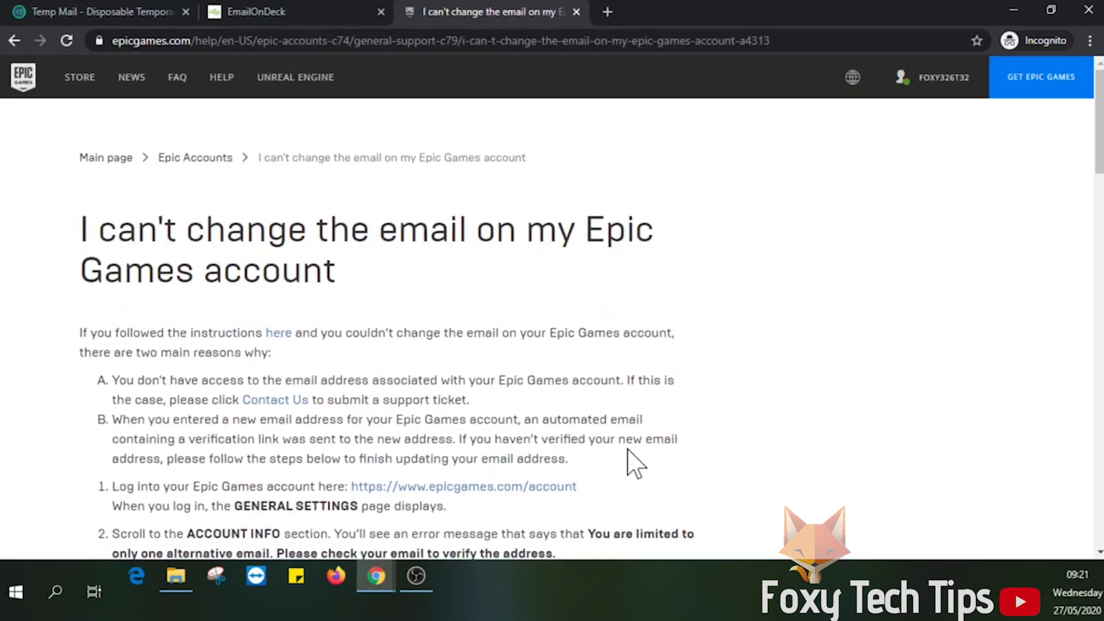
{"action": "scroll", "coordinate": [409, 313], "scroll_direction": "down", "scroll_amount": 15}
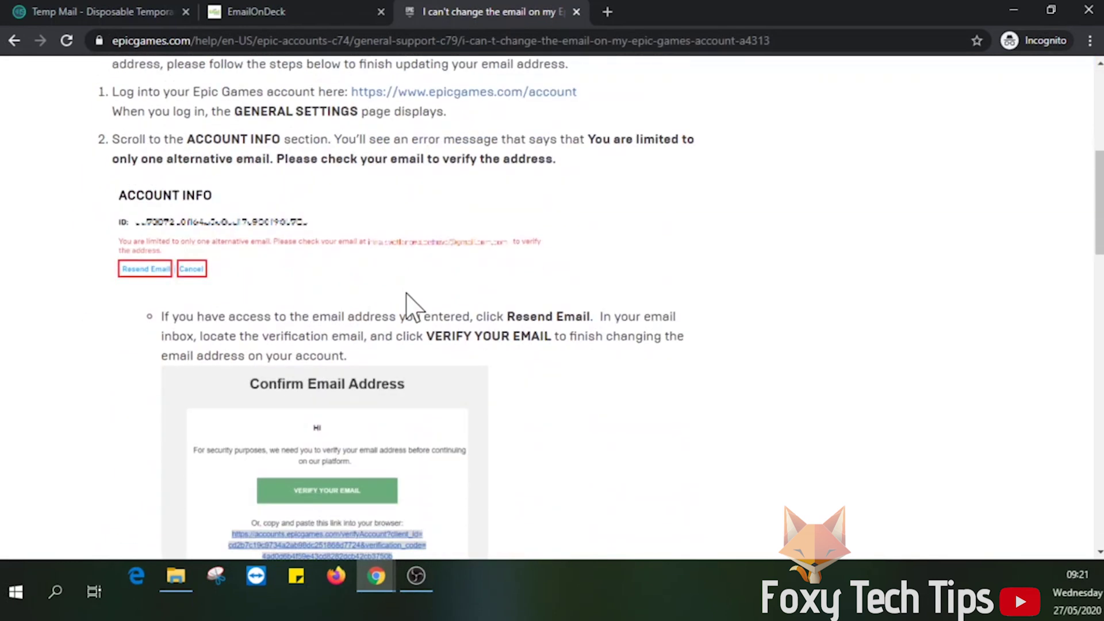
{"action": "scroll", "coordinate": [409, 322], "scroll_direction": "down", "scroll_amount": 7}
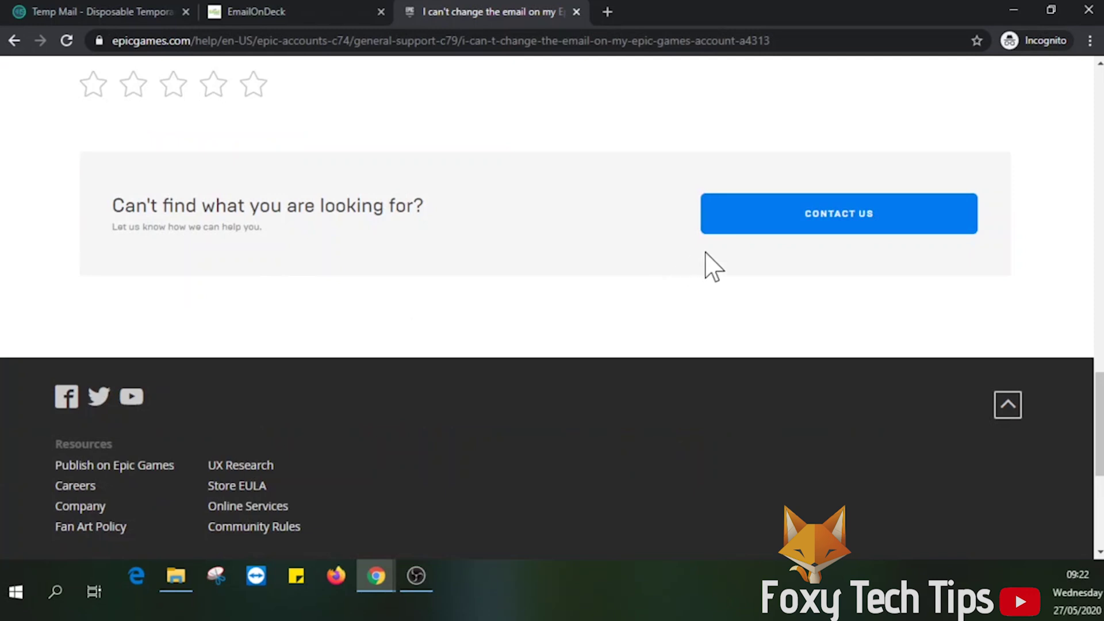
Describe the problem as 'please help, i cant access my old email !!!' in the Contact Us form.
{"action": "left_click", "coordinate": [874, 226]}
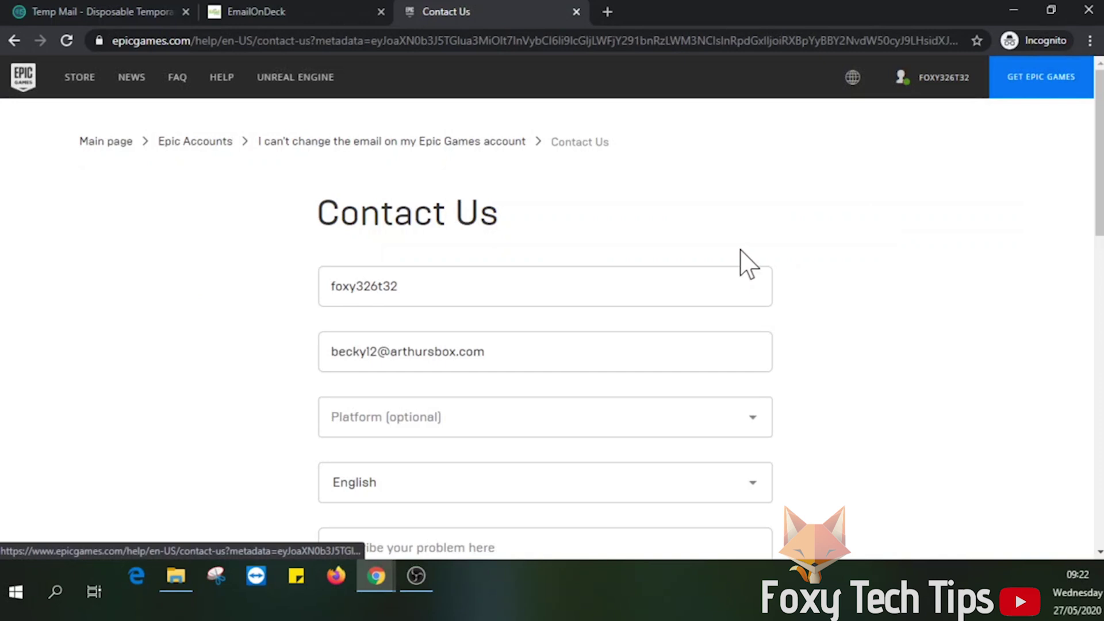
{"action": "scroll", "coordinate": [868, 301], "scroll_direction": "down", "scroll_amount": 2}
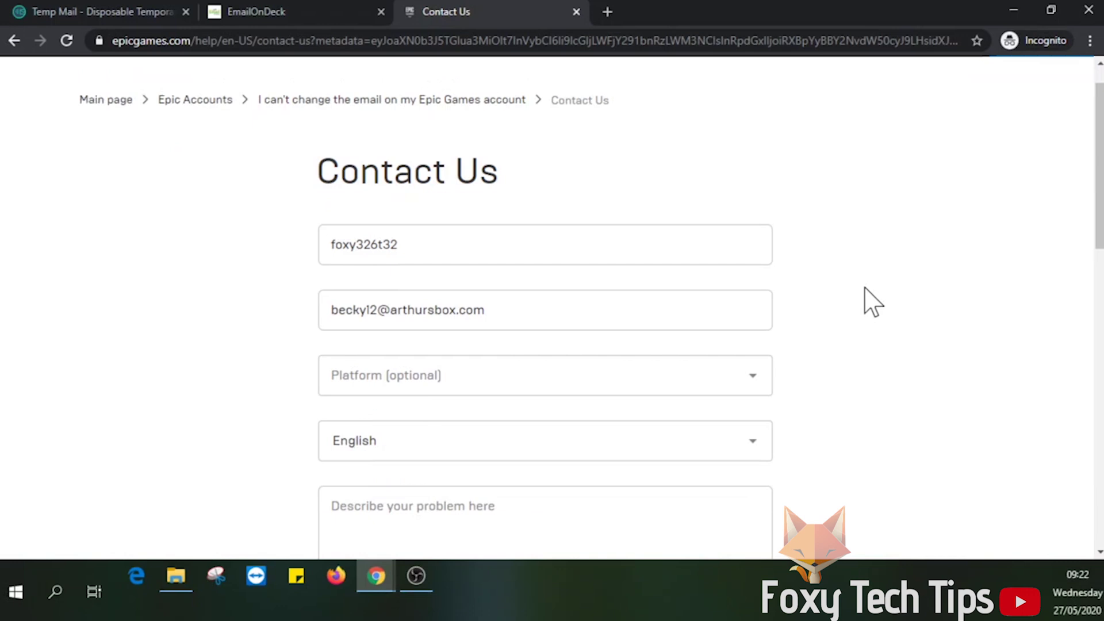
{"action": "scroll", "coordinate": [867, 301], "scroll_direction": "down", "scroll_amount": 3}
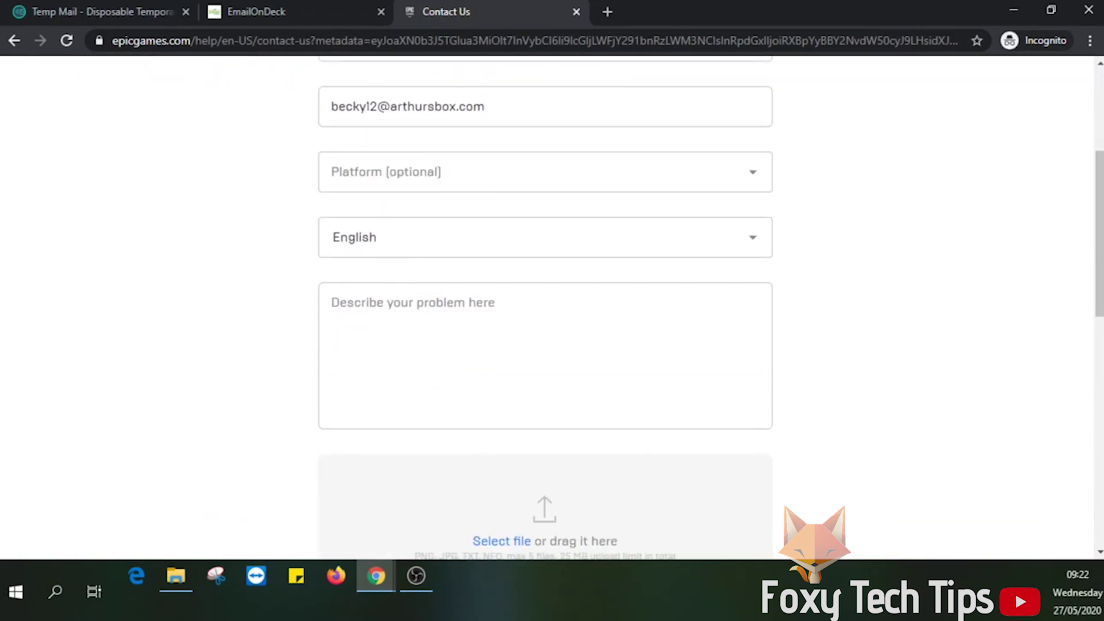
{"action": "left_click", "coordinate": [374, 322]}
{"action": "type", "text": "please help"}
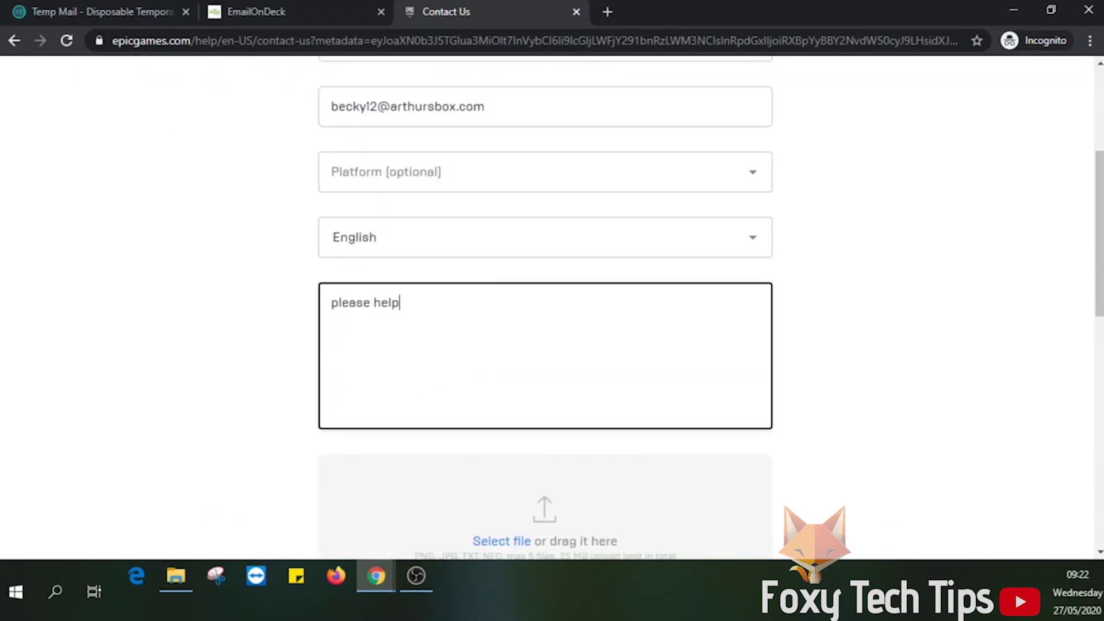
{"action": "type", "text": ", i cant access my old email to "}
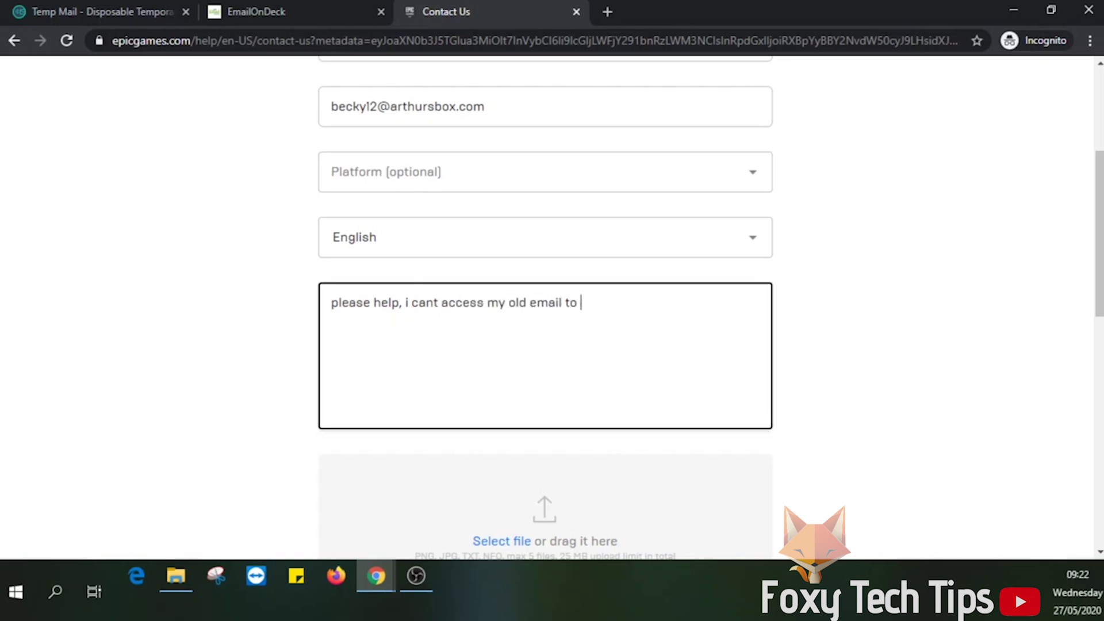
{"action": "type", "text": "change"}
{"action": "key", "text": "BackSpace"}
{"action": "key", "text": "BackSpace"}
{"action": "key", "text": "BackSpace"}
{"action": "key", "text": "BackSpace"}
{"action": "key", "text": "BackSpace"}
{"action": "key", "text": "BackSpace"}
{"action": "key", "text": "BackSpace"}
{"action": "key", "text": "BackSpace"}
{"action": "key", "text": "BackSpace"}
{"action": "type", "text": "!!!"}
{"action": "scroll", "coordinate": [408, 424], "scroll_direction": "down", "scroll_amount": 4}
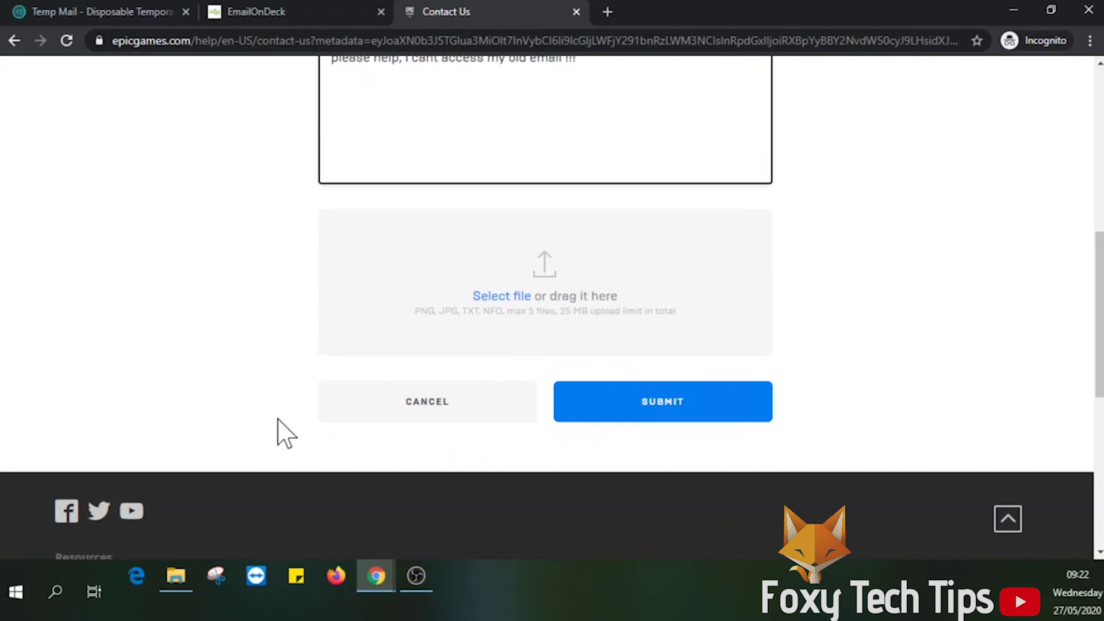